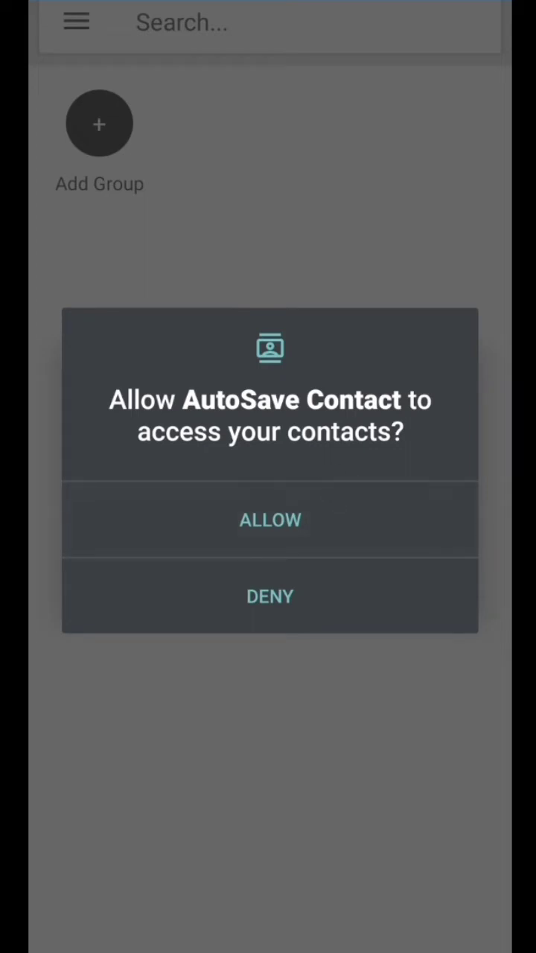
Allow contacts access and deny the phone-call, call-log and file permissions.
left_click(273, 525)
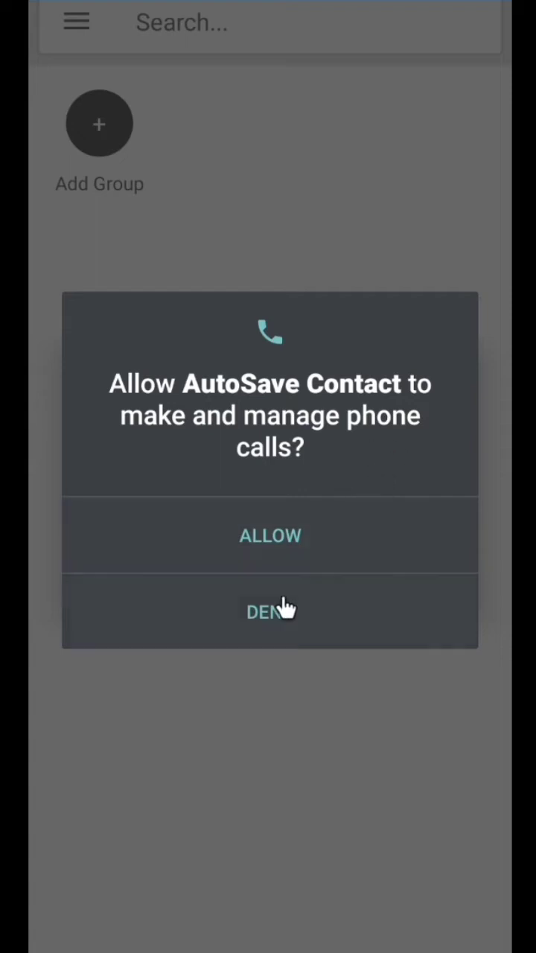
left_click(275, 621)
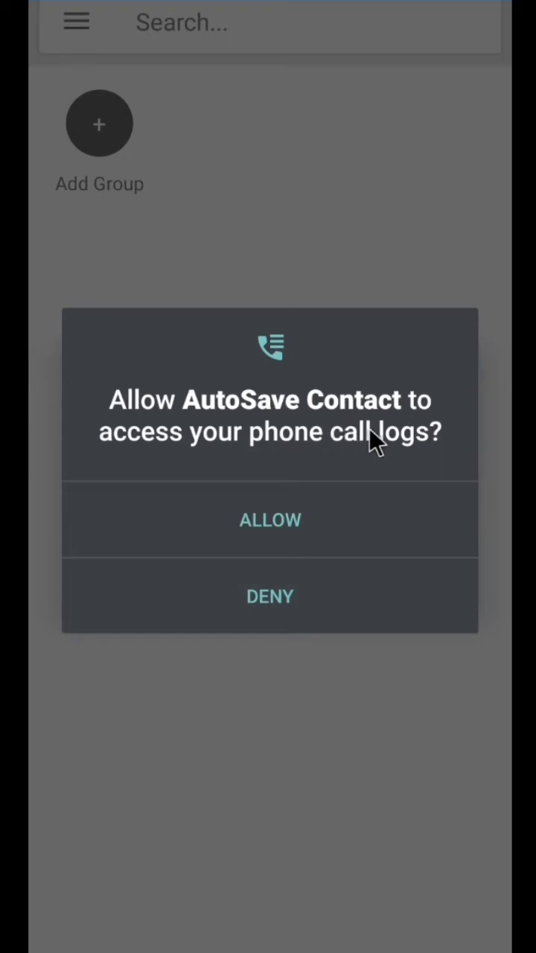
left_click(281, 618)
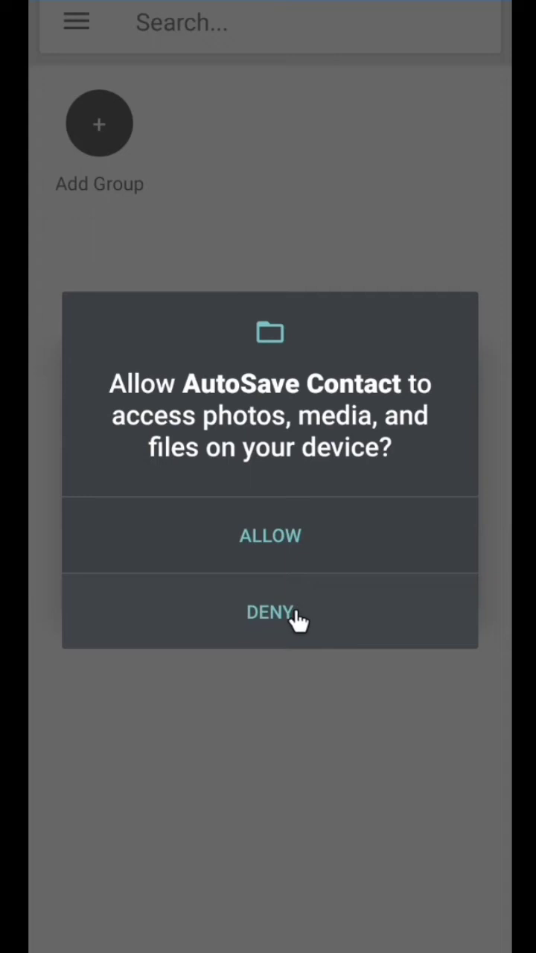
left_click(270, 616)
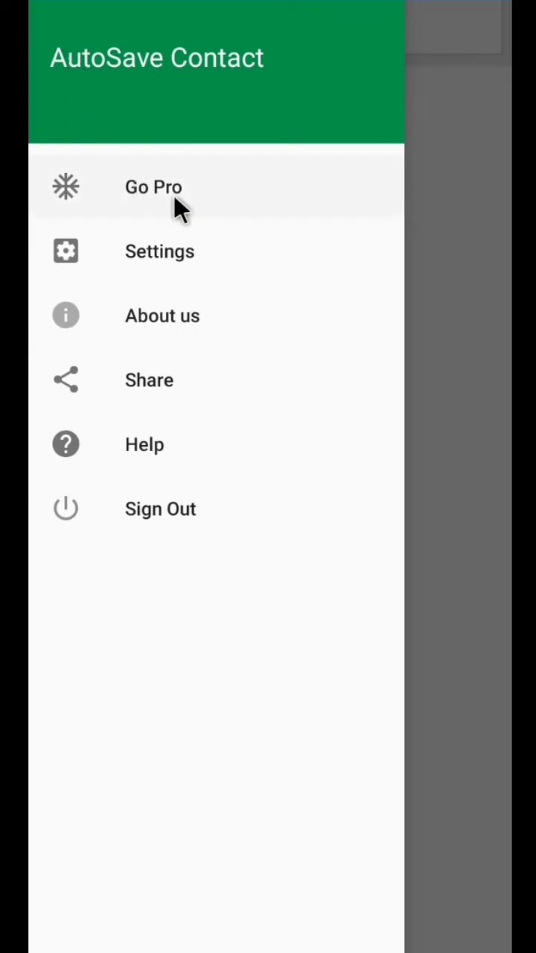
View the Go Pro page, then leave it and reopen the app's side menu.
left_click(166, 187)
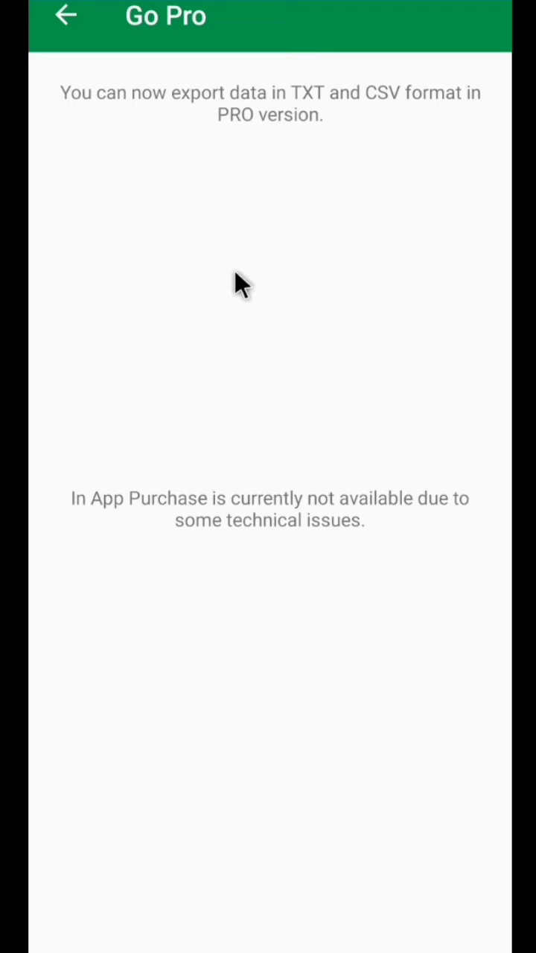
left_click(69, 18)
left_click(73, 23)
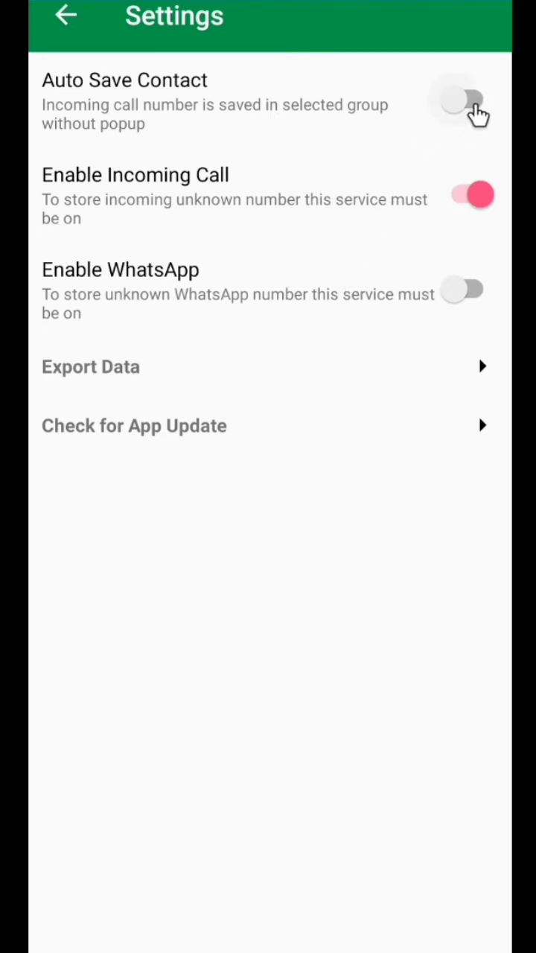
Turn on Auto Save Contact and confirm YES to storing unknown WhatsApp numbers.
left_click(478, 114)
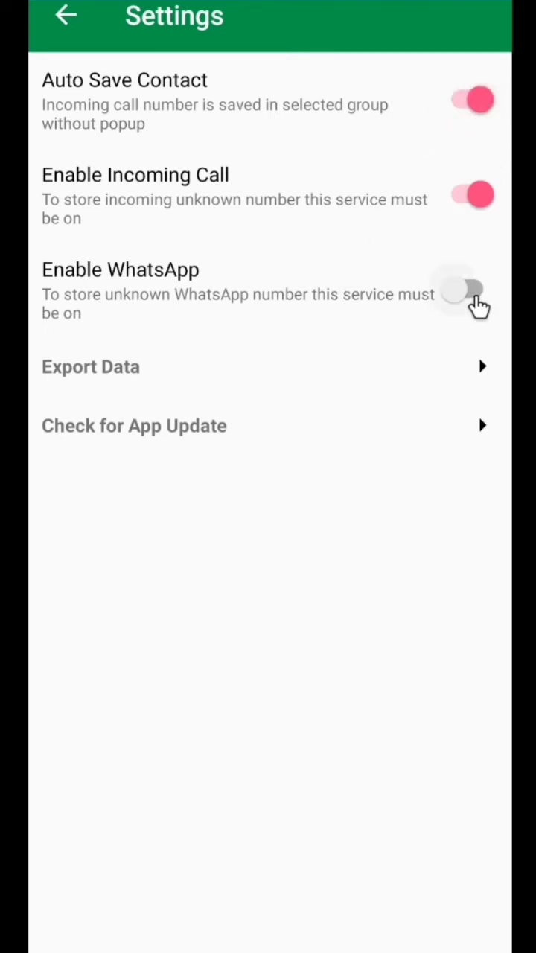
left_click(470, 292)
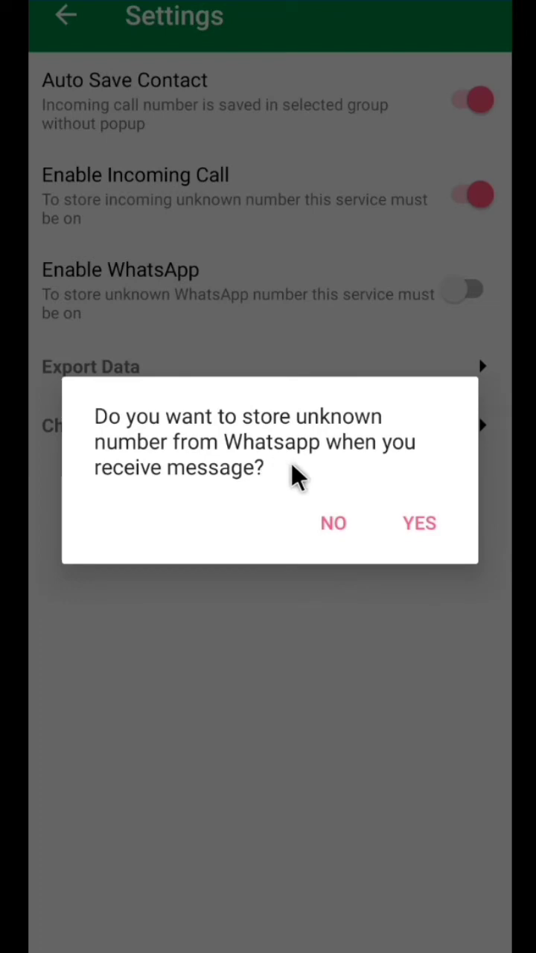
left_click(411, 531)
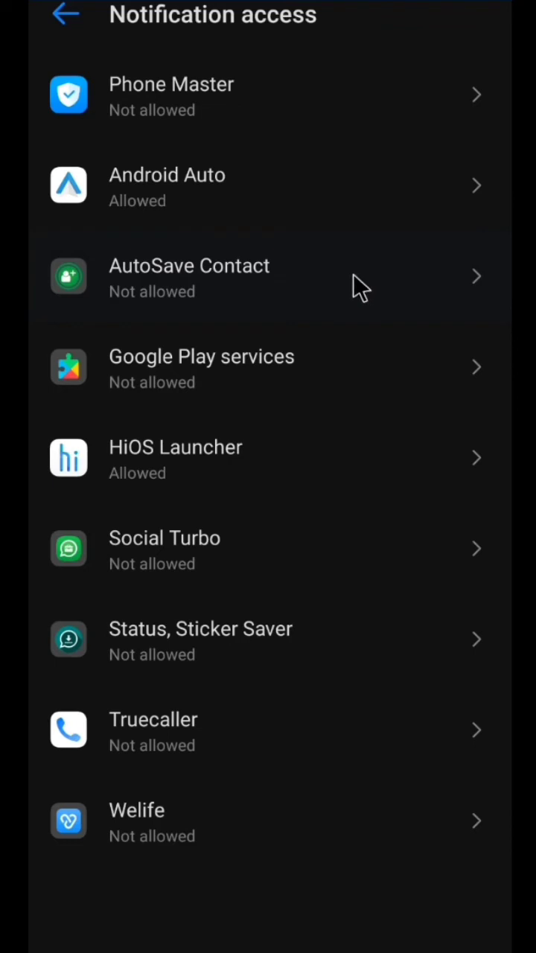
Allow AutoSave Contact notification access, then go back to the app's Settings page.
left_click(354, 286)
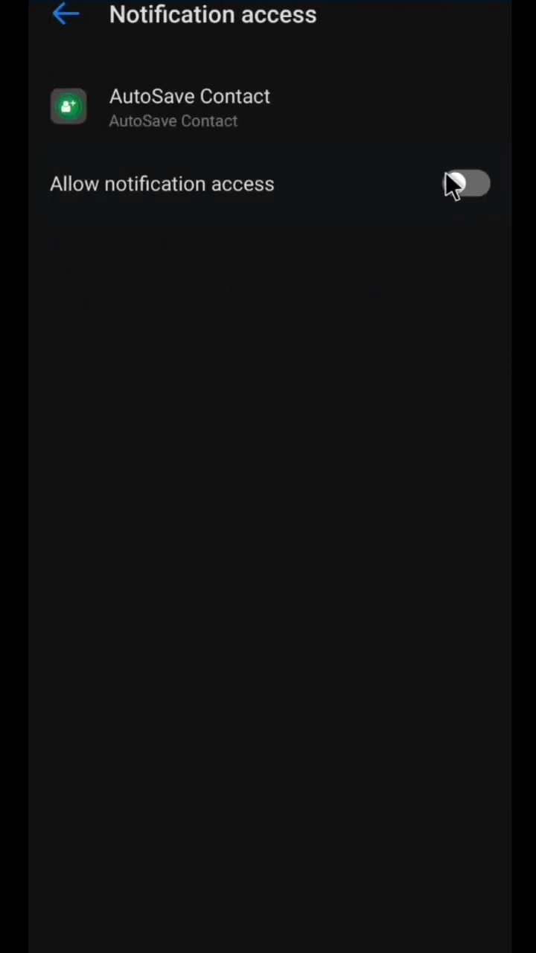
left_click(468, 185)
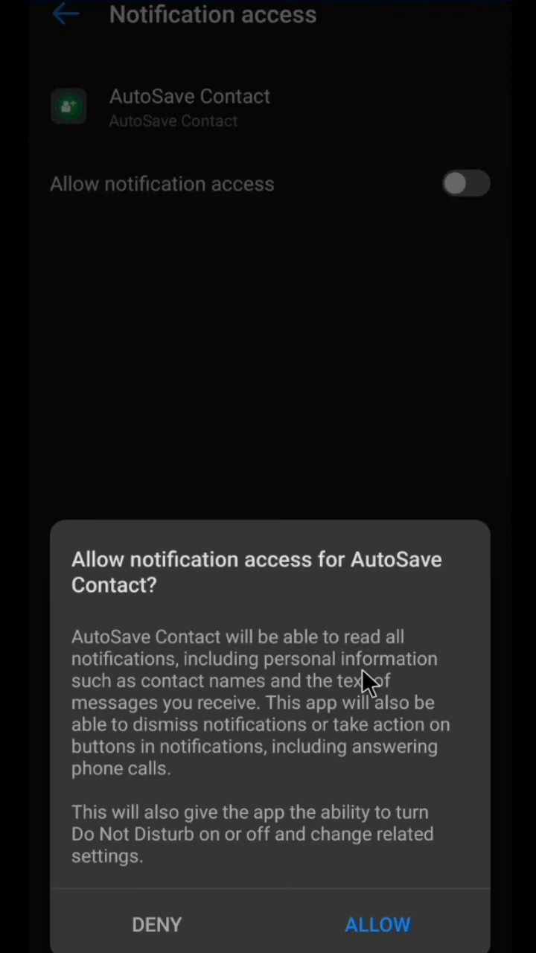
left_click(376, 922)
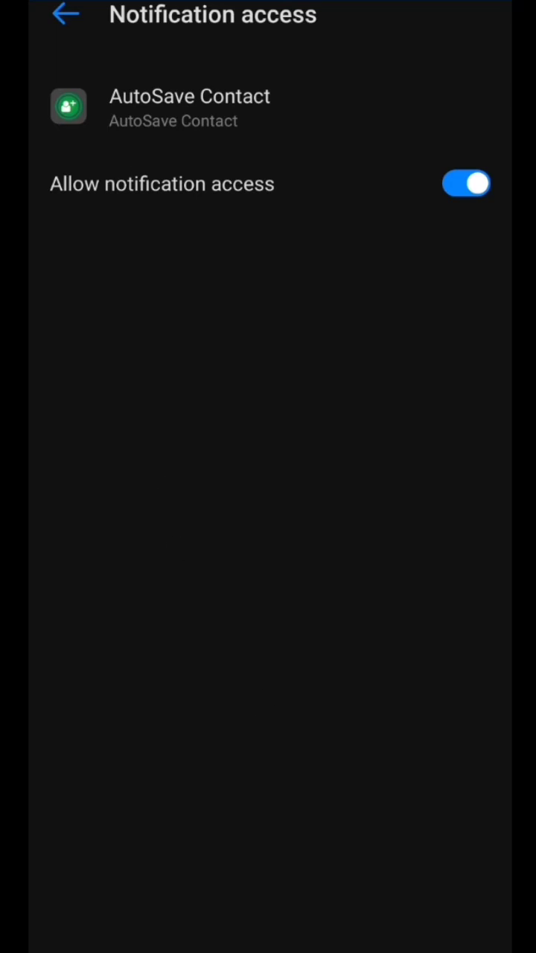
left_click(64, 17)
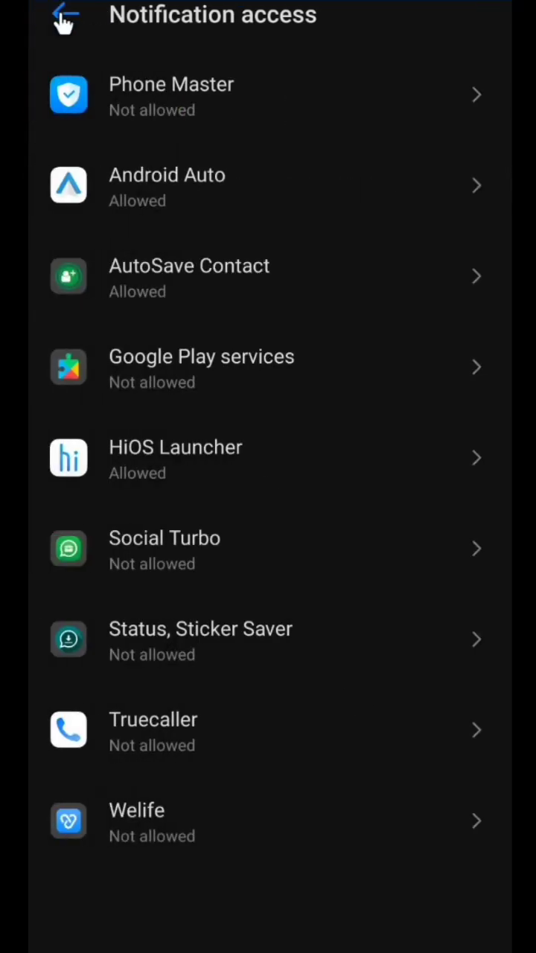
left_click(64, 18)
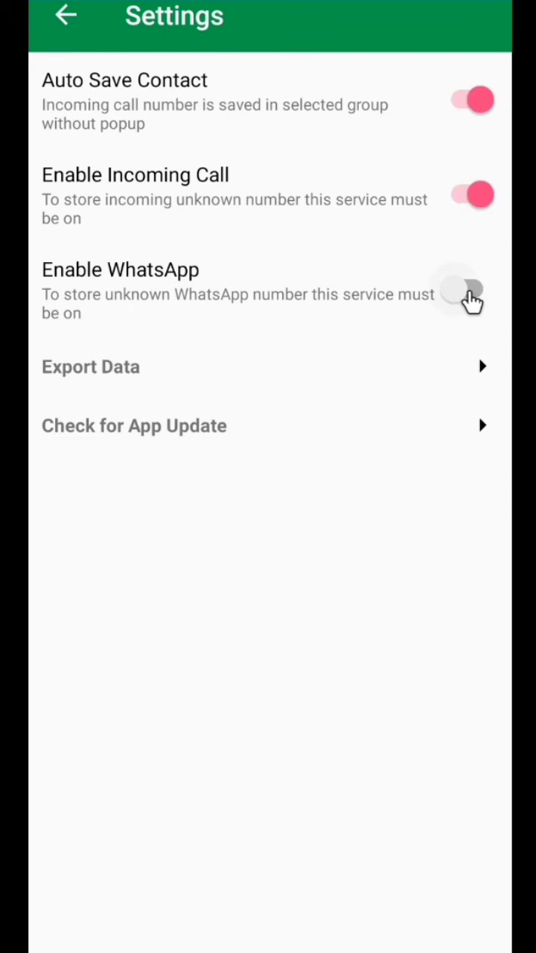
Switch on the Enable WhatsApp toggle.
left_click(471, 294)
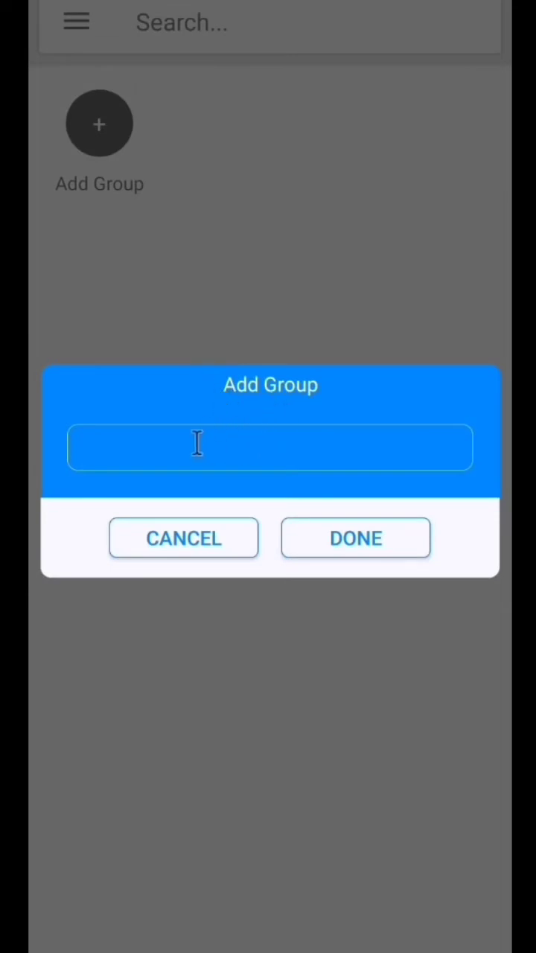
Add a 'Graphics' group, then an 'ISM' group, each starting with 0 contacts.
left_click(202, 444)
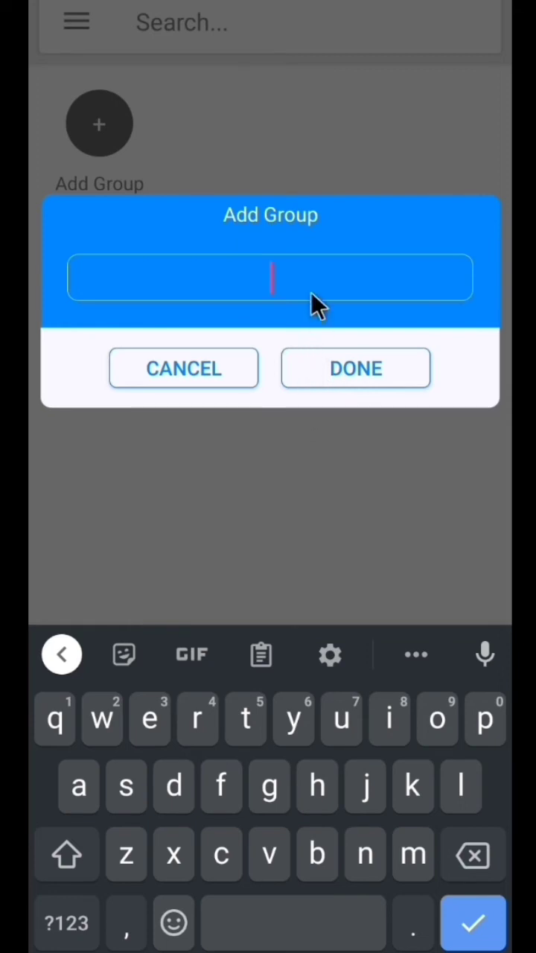
left_click(67, 860)
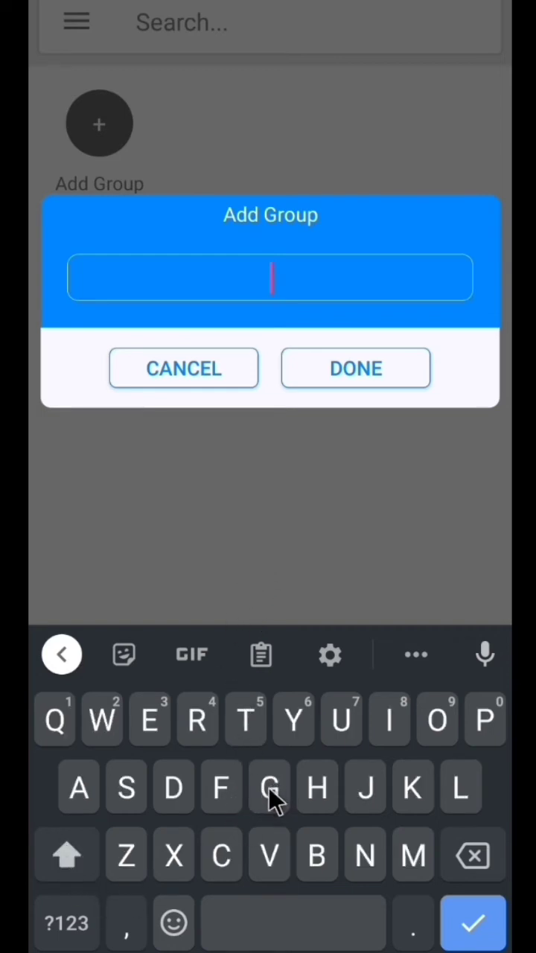
type("Gr")
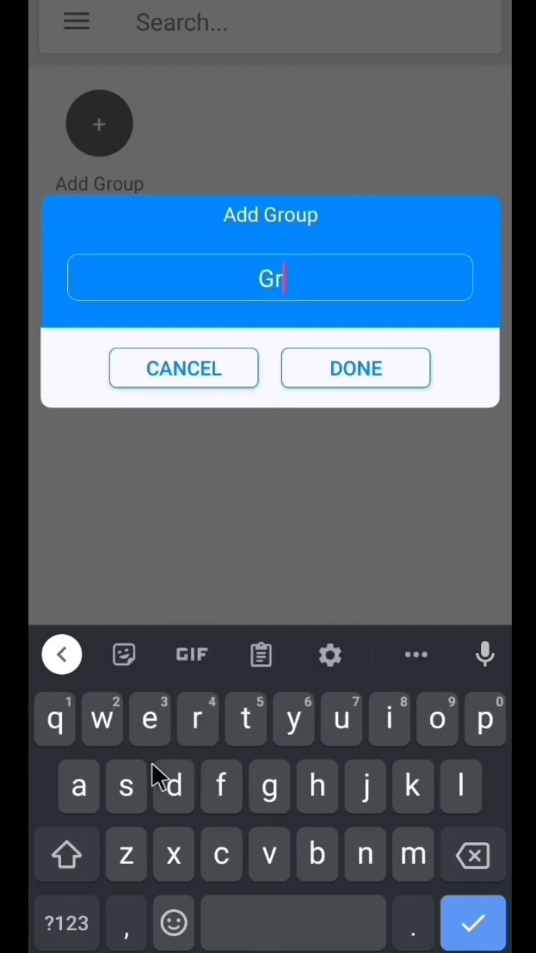
type("aphics")
key("BackSpace")
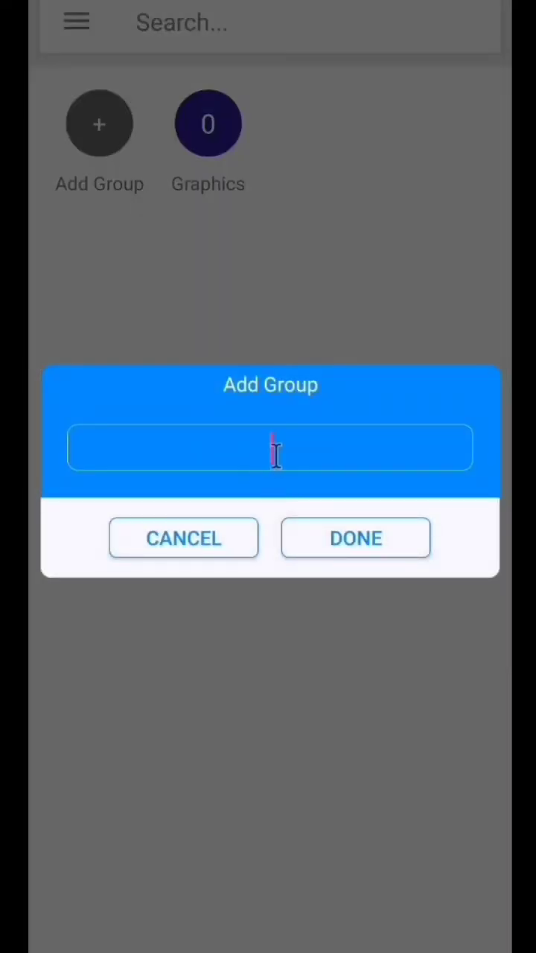
left_click(289, 450)
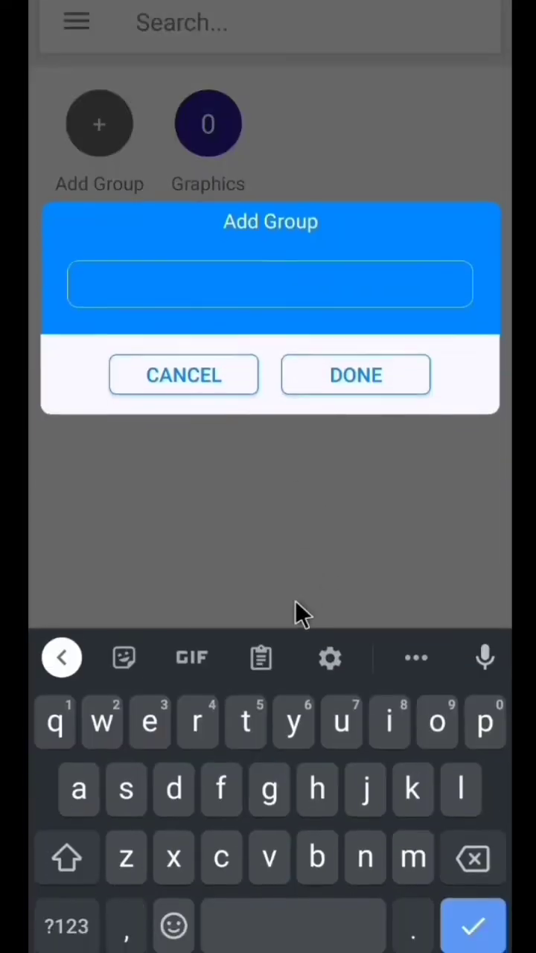
type("ISM")
left_click(357, 369)
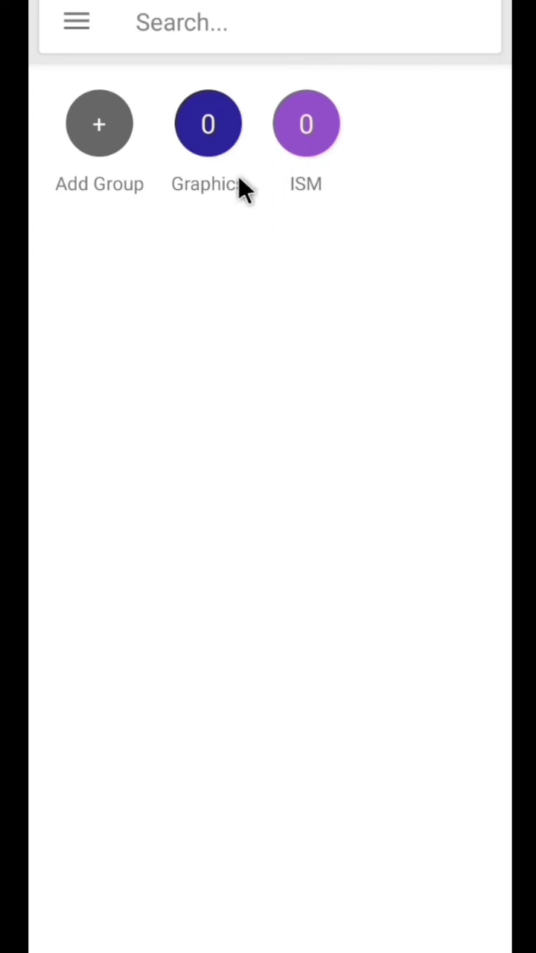
Select Graphics as the default group, then reopen its Select options.
left_click(219, 134)
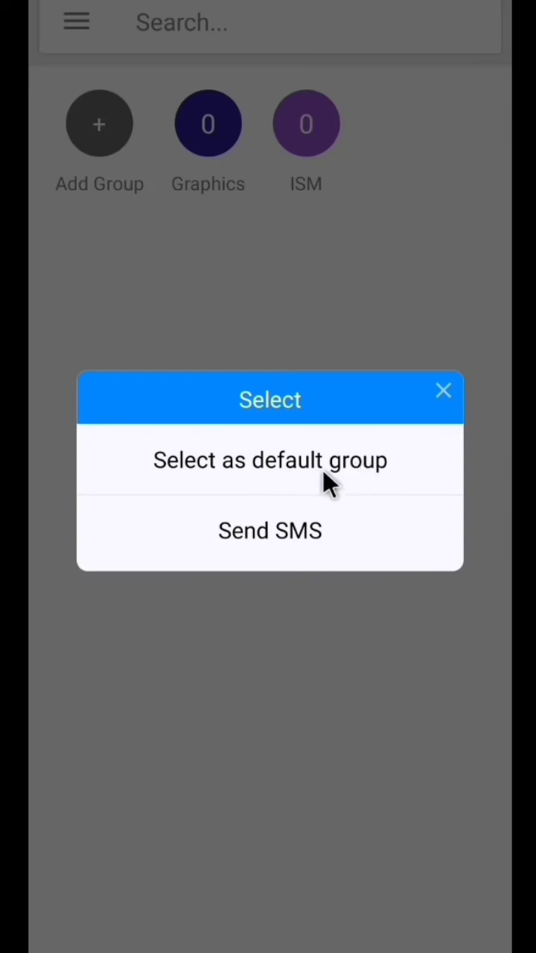
left_click(350, 456)
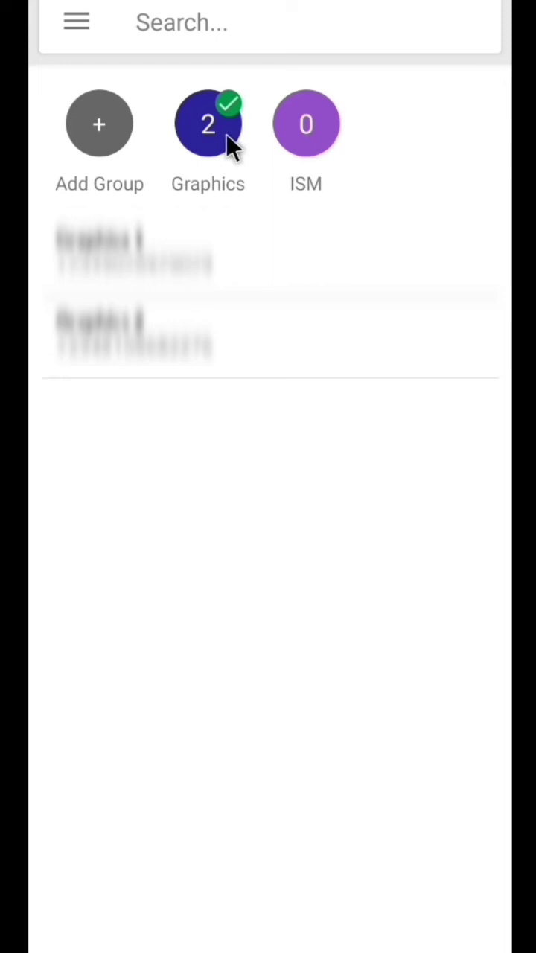
left_click(227, 134)
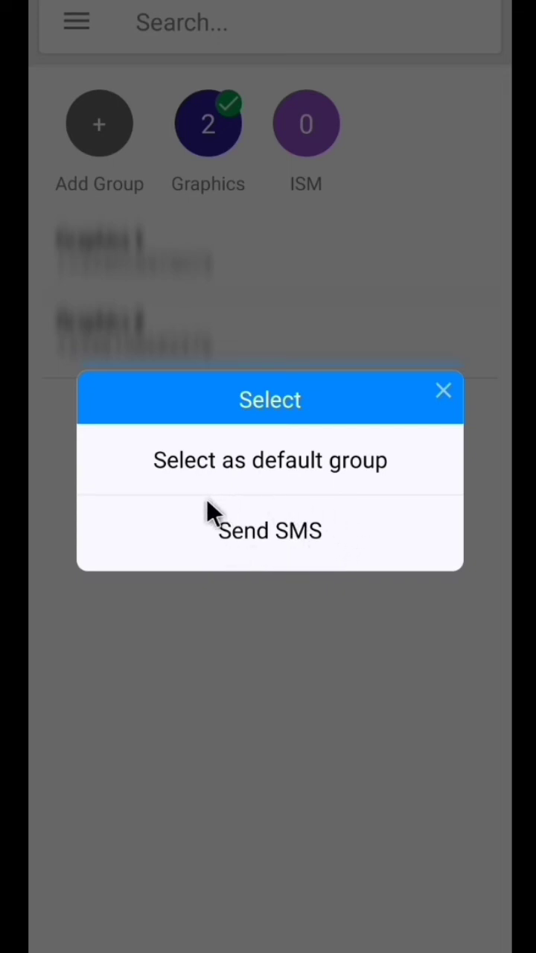
Start a Graphics group mass text in Messages, then switch back to AutoSave Contact.
left_click(319, 527)
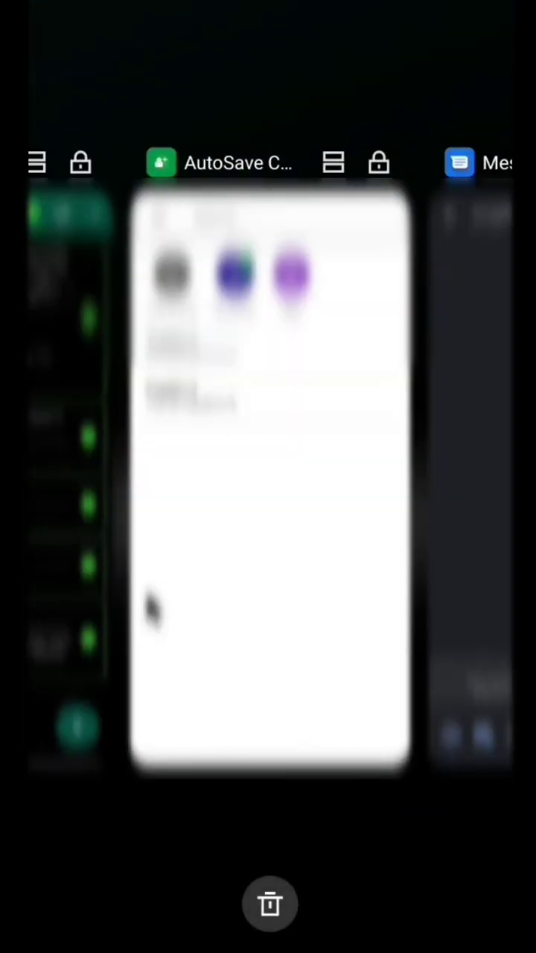
left_click(149, 611)
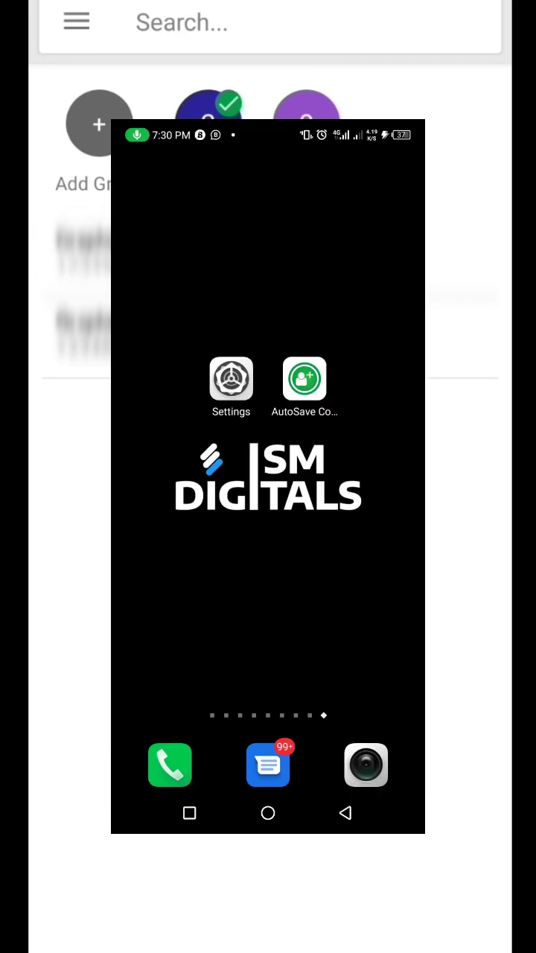
Allow AutoSave Contact unrestricted data usage from its App info.
left_click(311, 397)
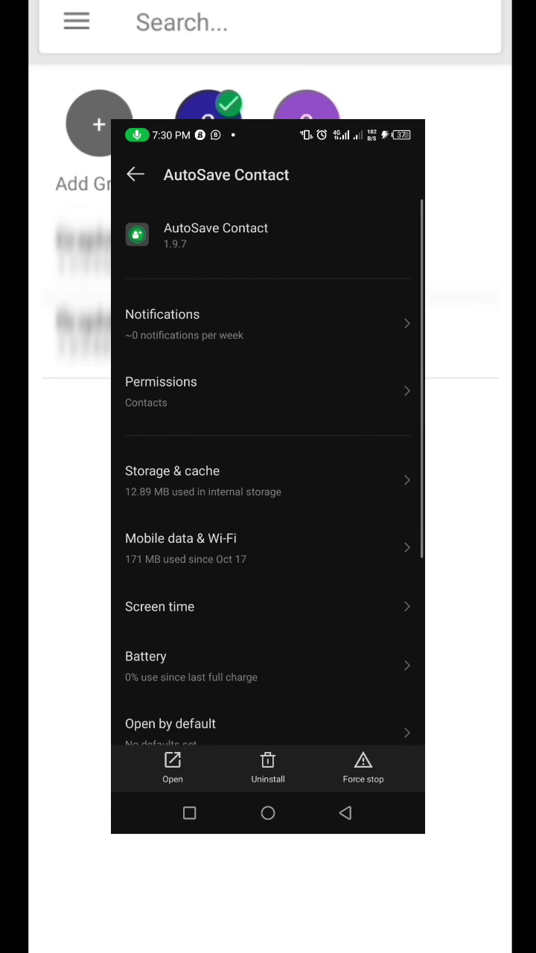
left_click(268, 554)
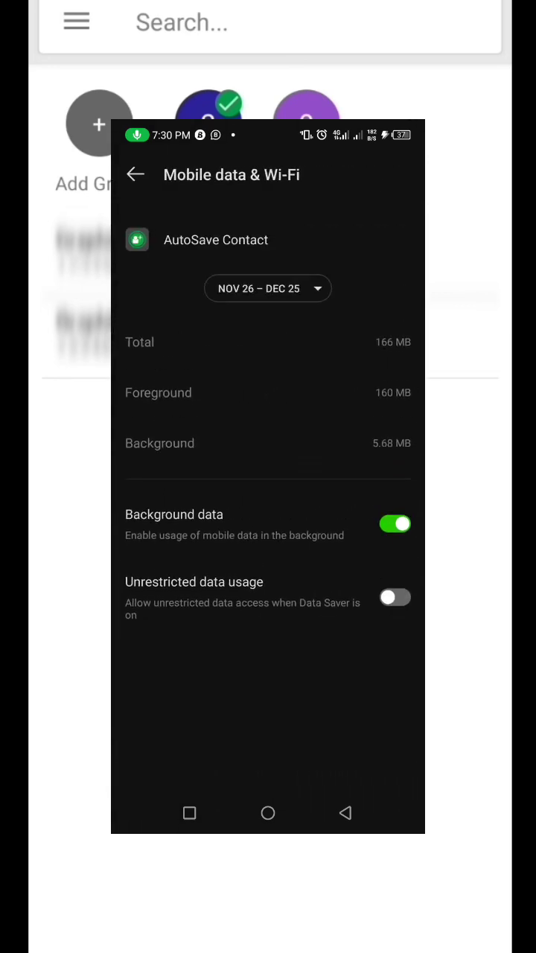
left_click(395, 597)
left_click(347, 815)
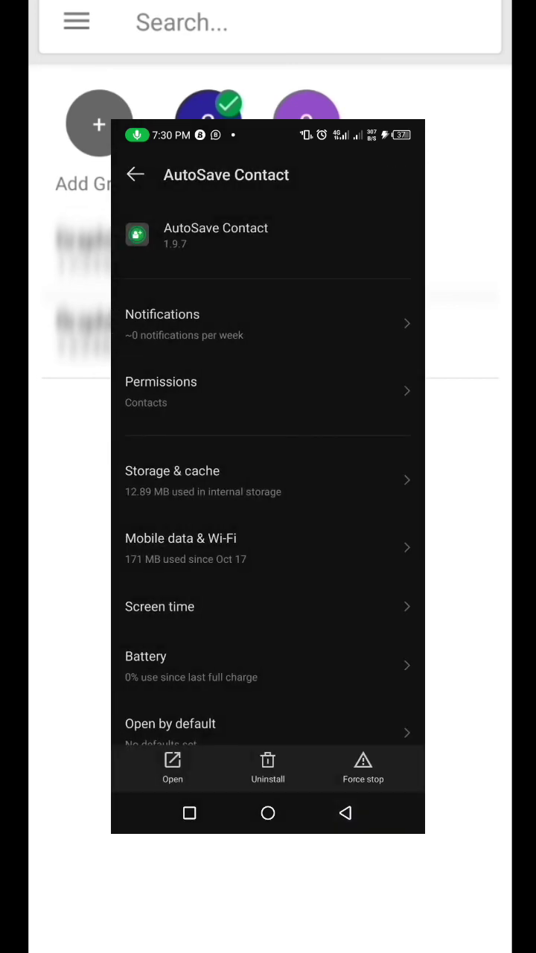
Set AutoSave Contact's battery optimization to Not optimized, then return to the home screen.
left_click(287, 671)
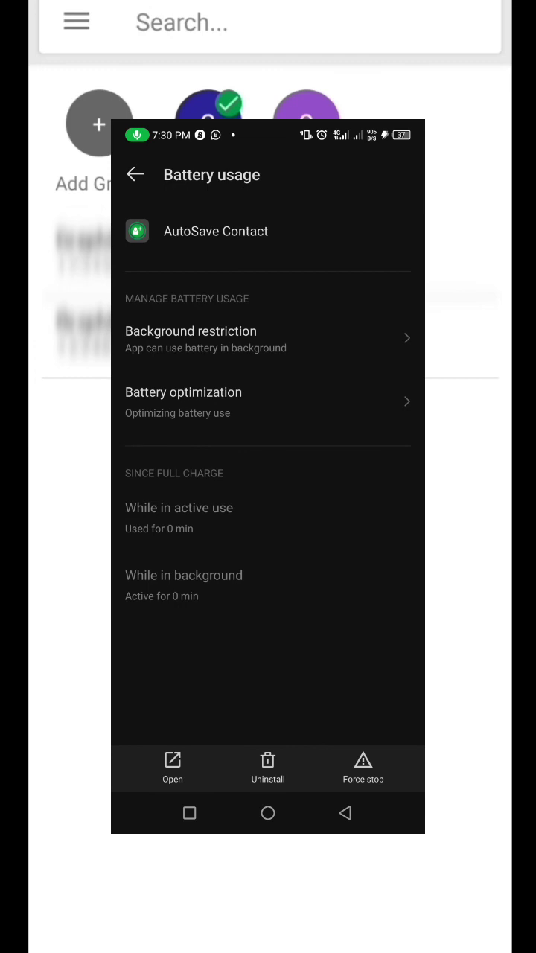
left_click(336, 409)
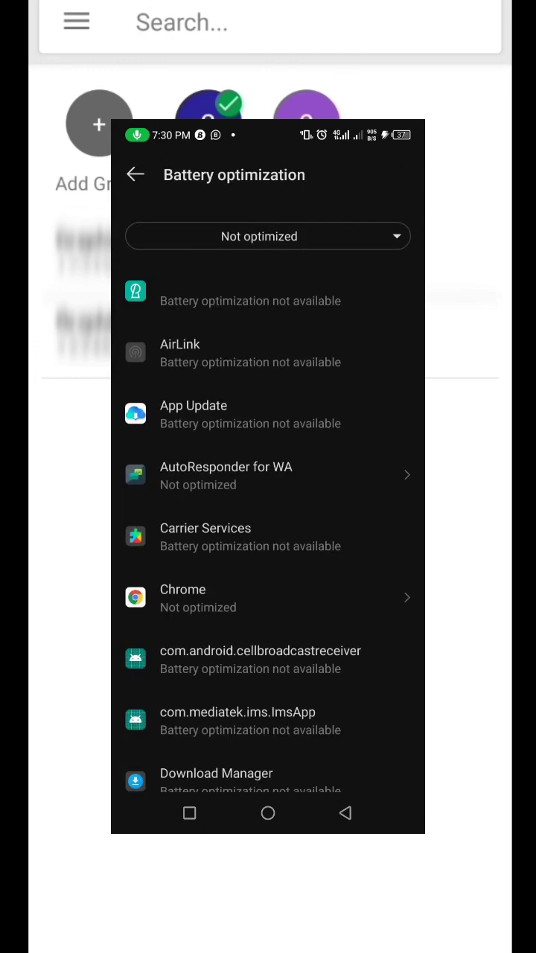
left_click(383, 227)
left_click(319, 292)
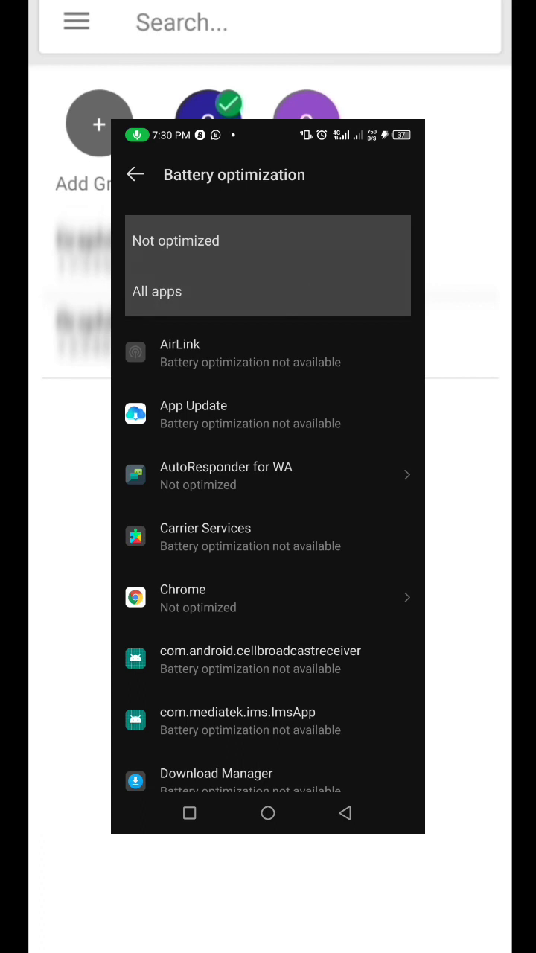
left_click_drag(281, 710, 298, 604)
left_click(370, 452)
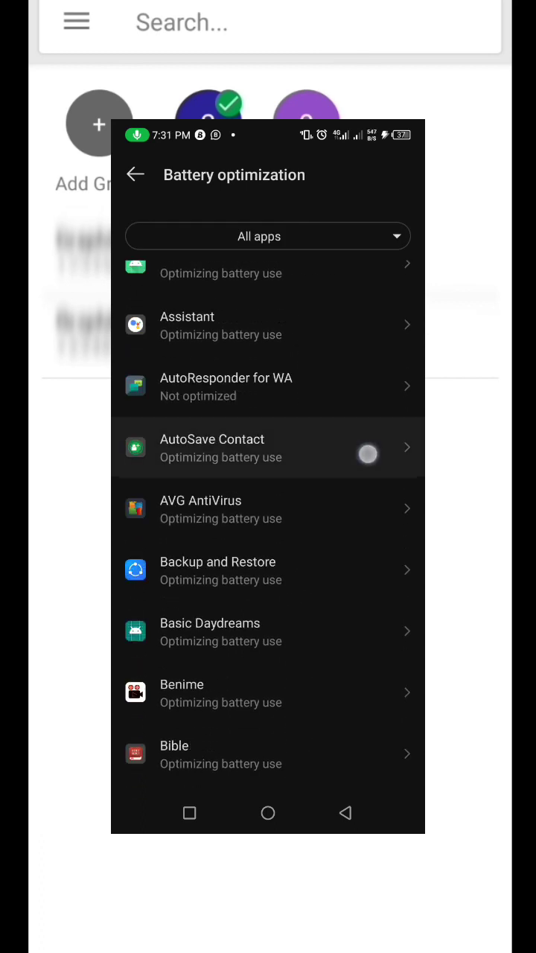
left_click(153, 663)
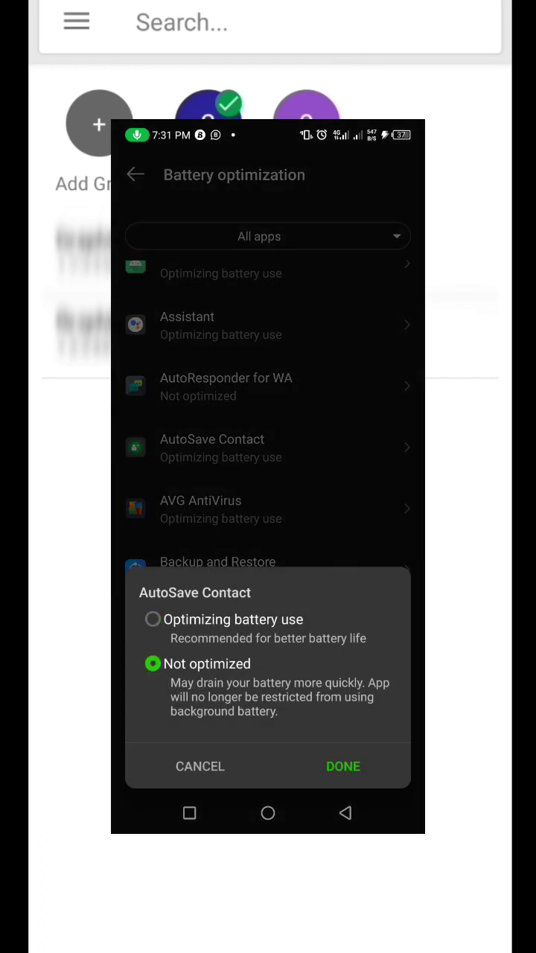
left_click(343, 766)
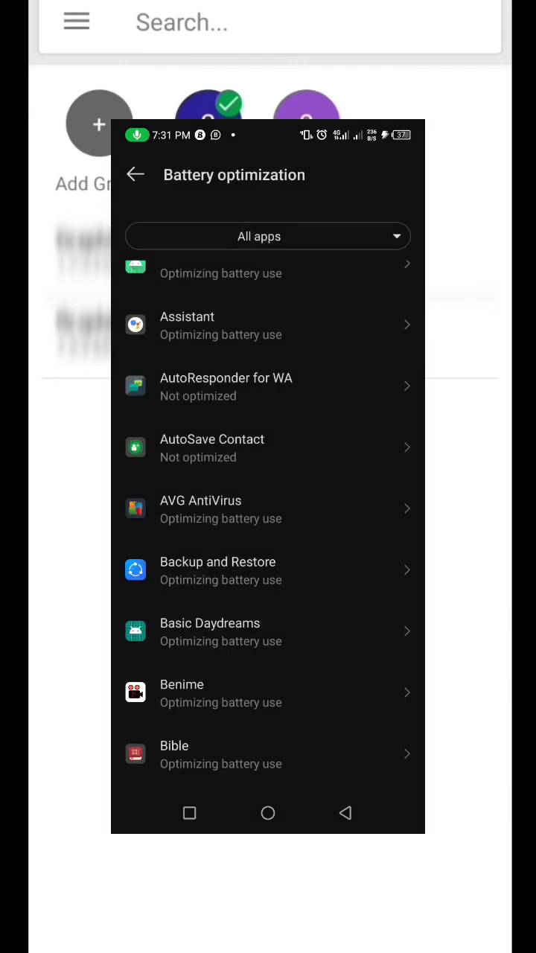
left_click(269, 813)
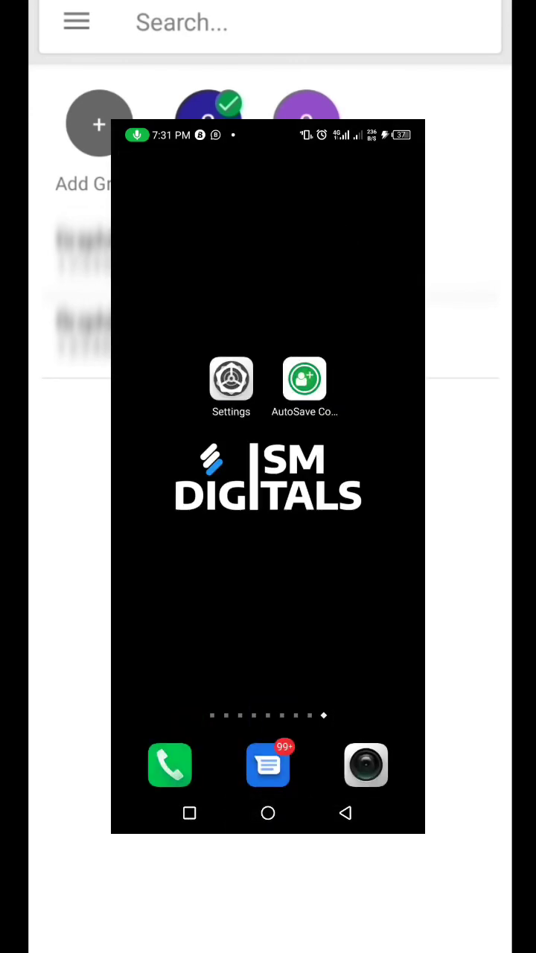
Open Screen off push block under Power Marathon's advanced settings in Settings.
left_click(231, 380)
left_click_drag(267, 694, 302, 499)
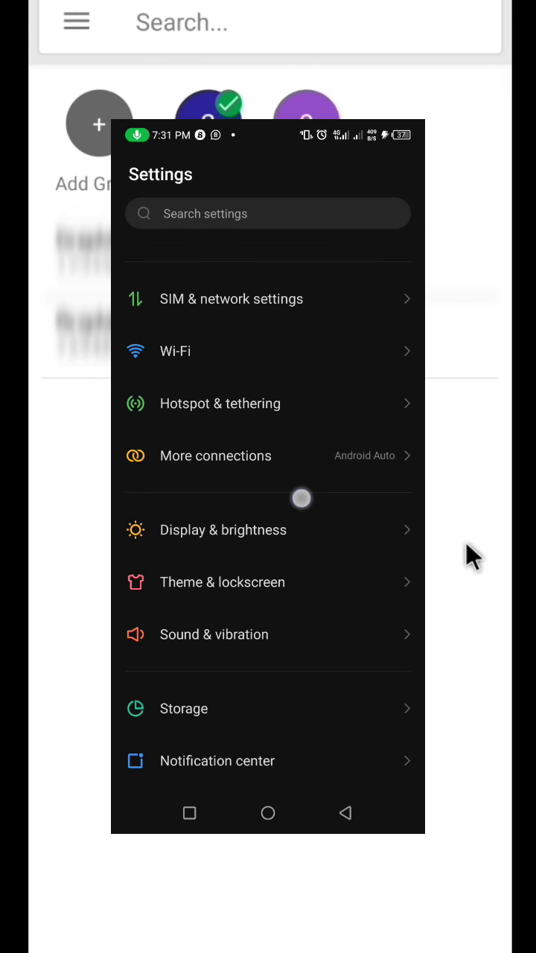
left_click_drag(270, 634, 320, 464)
left_click_drag(296, 641, 315, 425)
left_click_drag(294, 521, 303, 481)
left_click(329, 427)
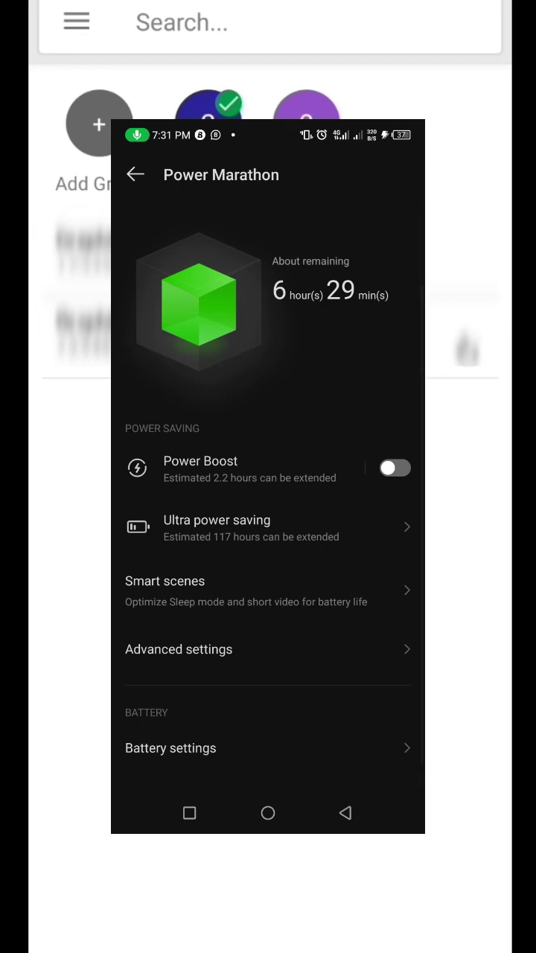
left_click(179, 650)
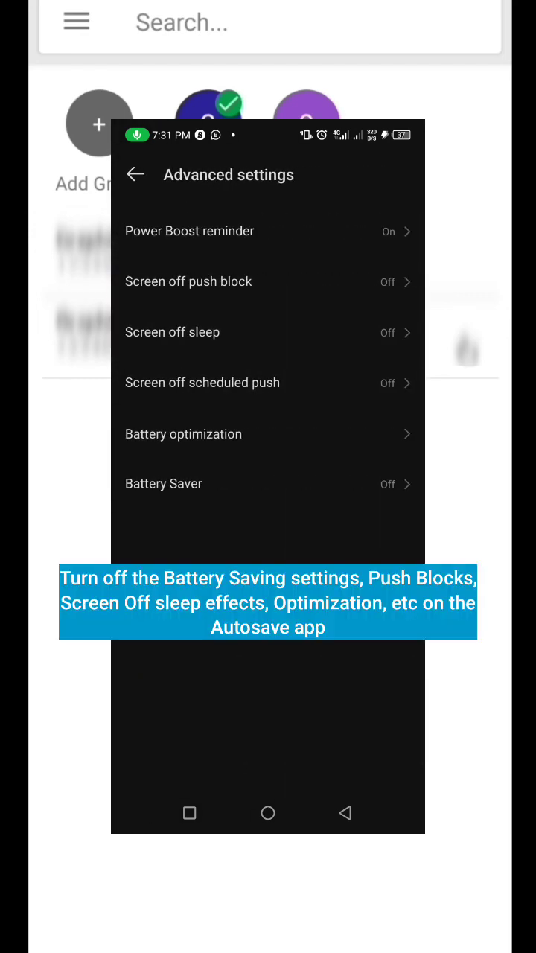
left_click(353, 284)
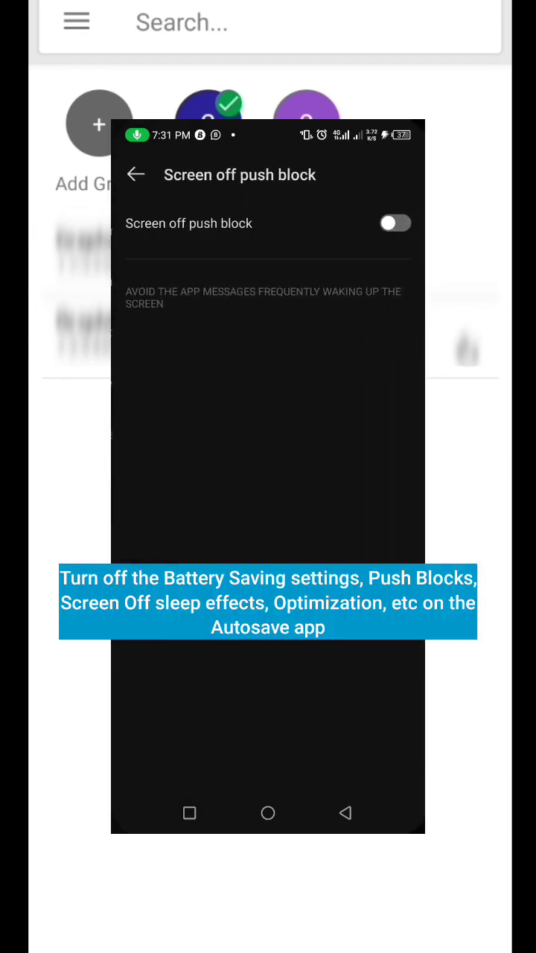